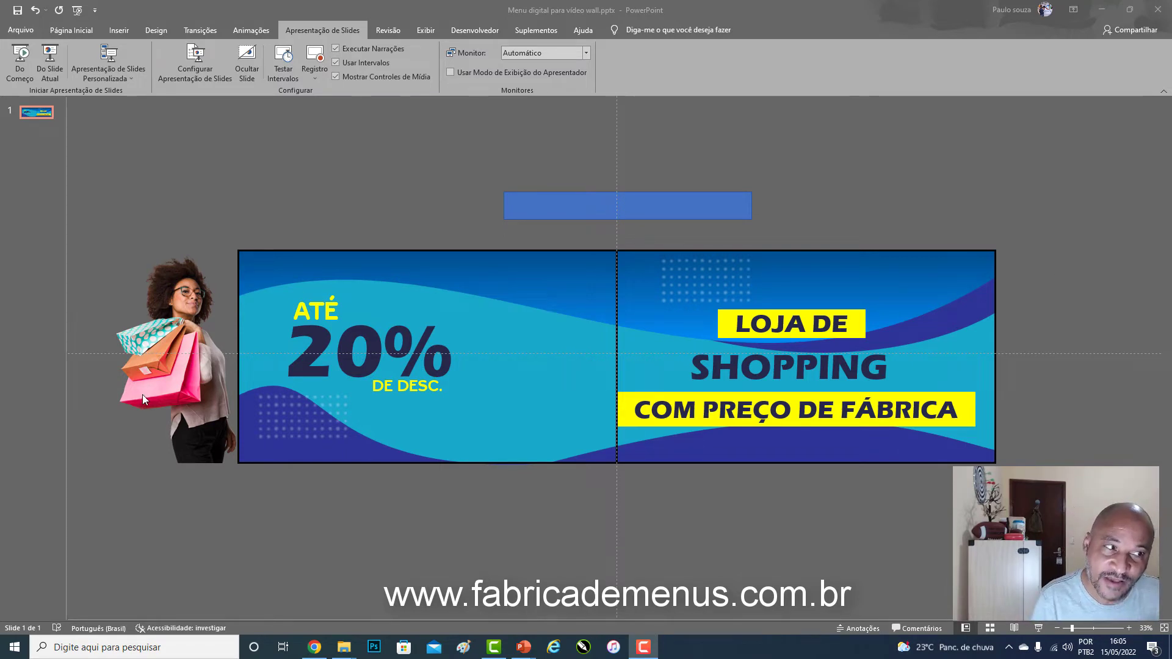
Focus the PowerPoint window and show the Animações tab's effects and timing options
{"action": "left_click", "coordinate": [131, 427]}
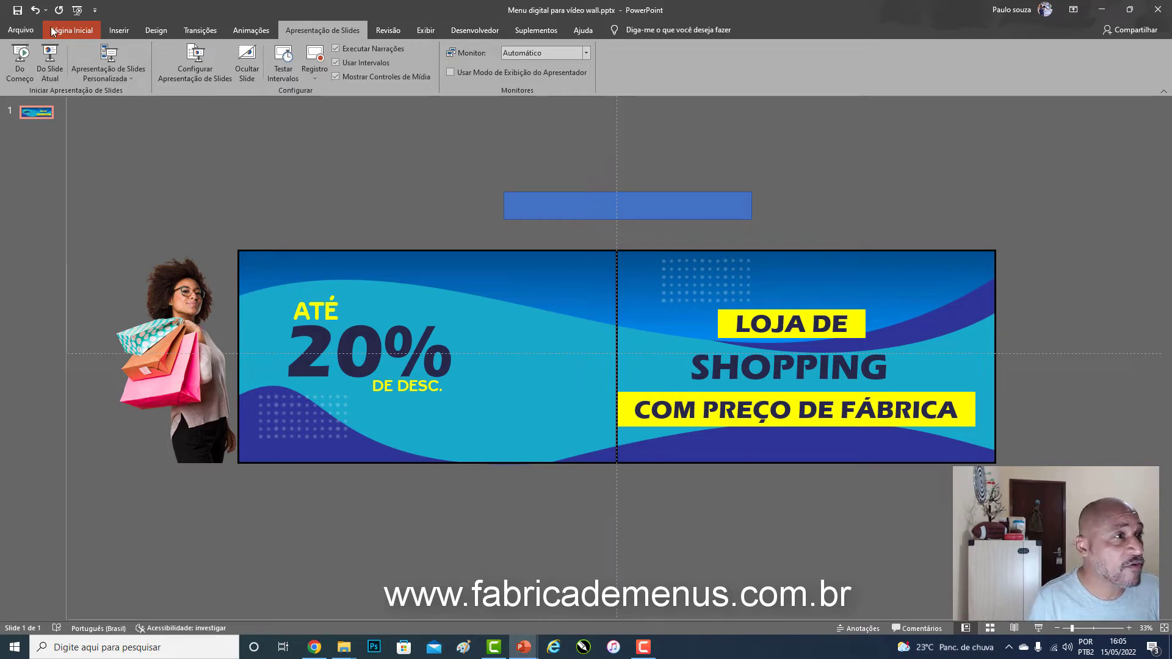
{"action": "left_click", "coordinate": [251, 32]}
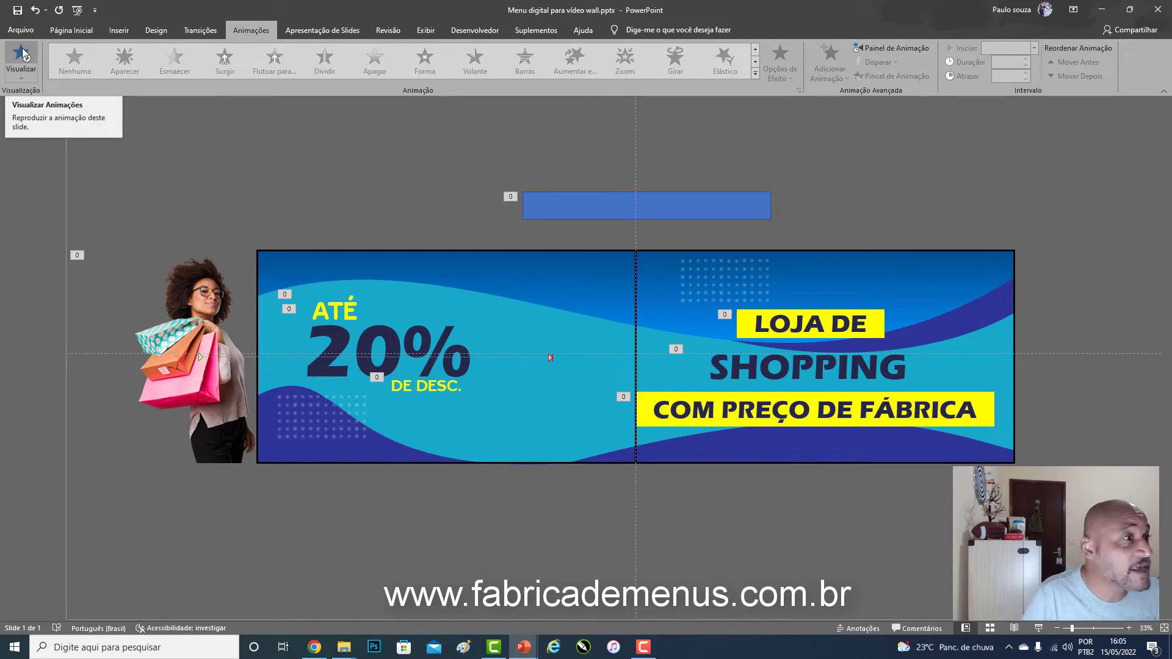
{"action": "left_click", "coordinate": [19, 58]}
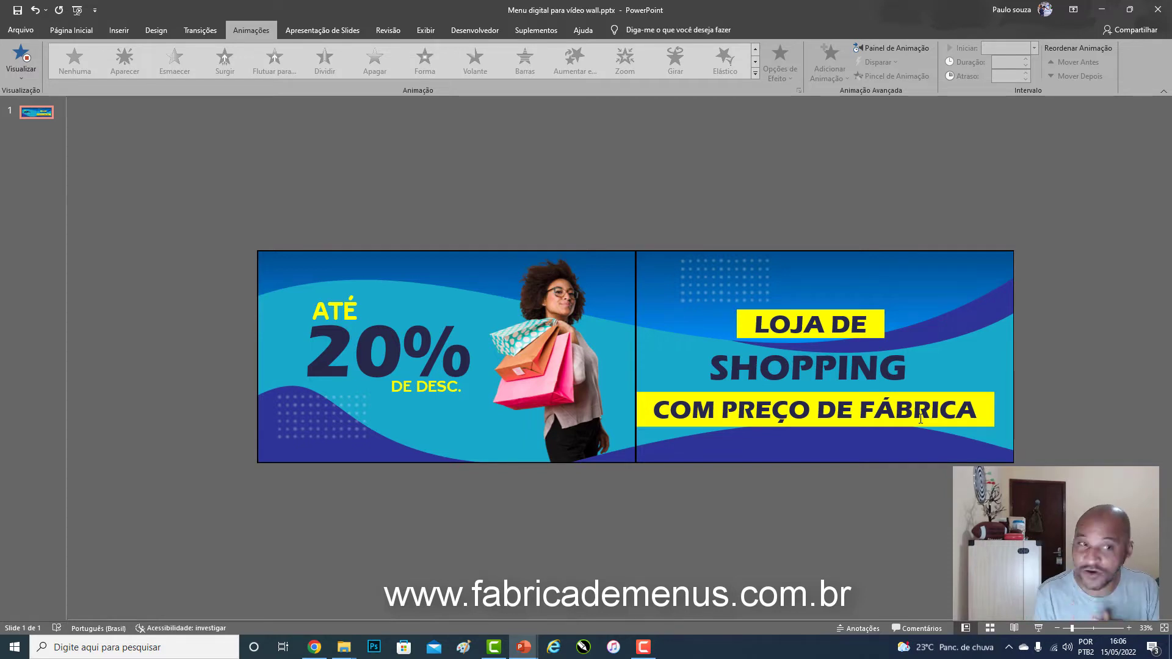
{"action": "left_click", "coordinate": [698, 227]}
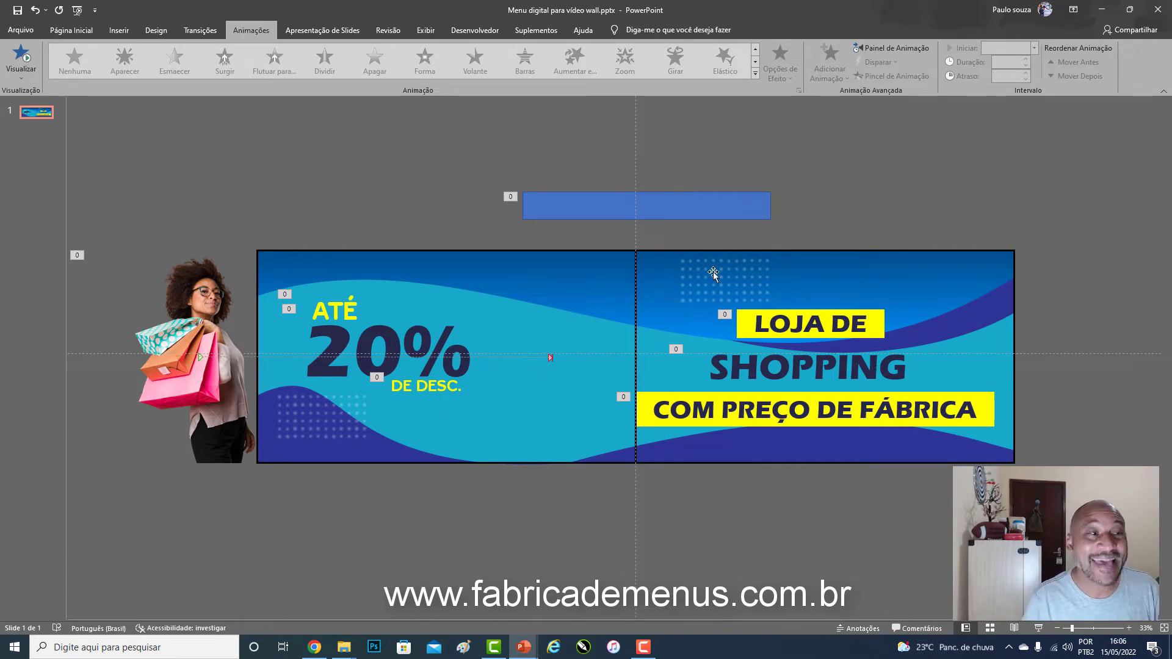
{"action": "left_click", "coordinate": [25, 57]}
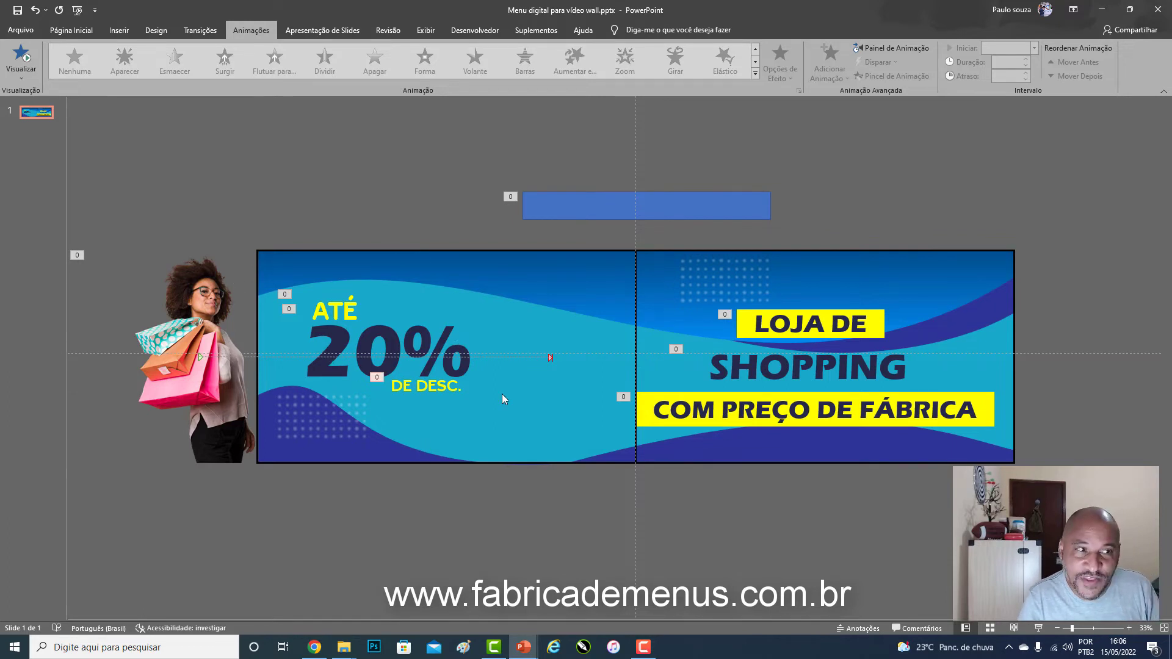
{"action": "left_click", "coordinate": [21, 58]}
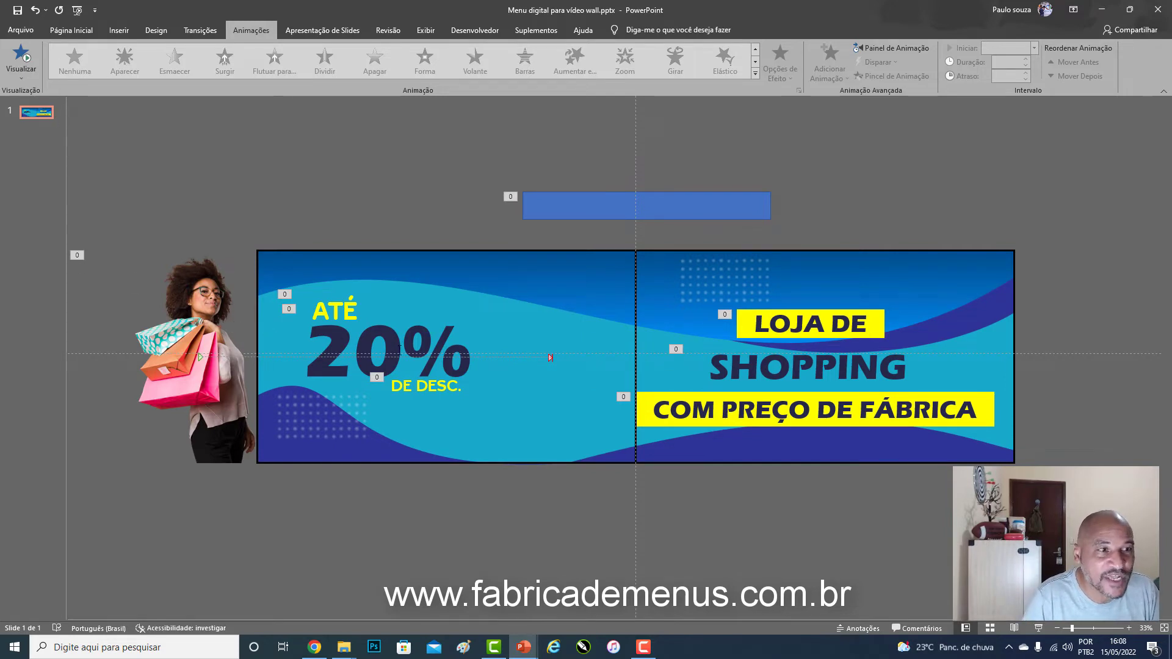
Make slide 2 with Duplicar Slide on slide 1, then select slide 2's right-panel texts
{"action": "right_click", "coordinate": [21, 136]}
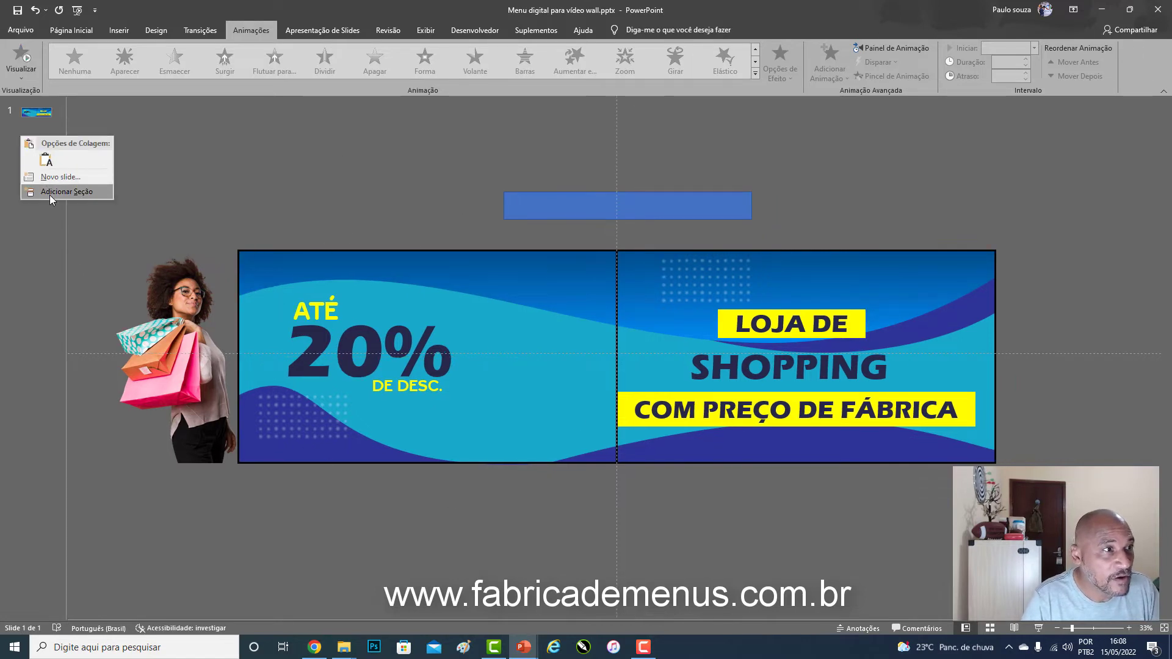
{"action": "left_click", "coordinate": [39, 112]}
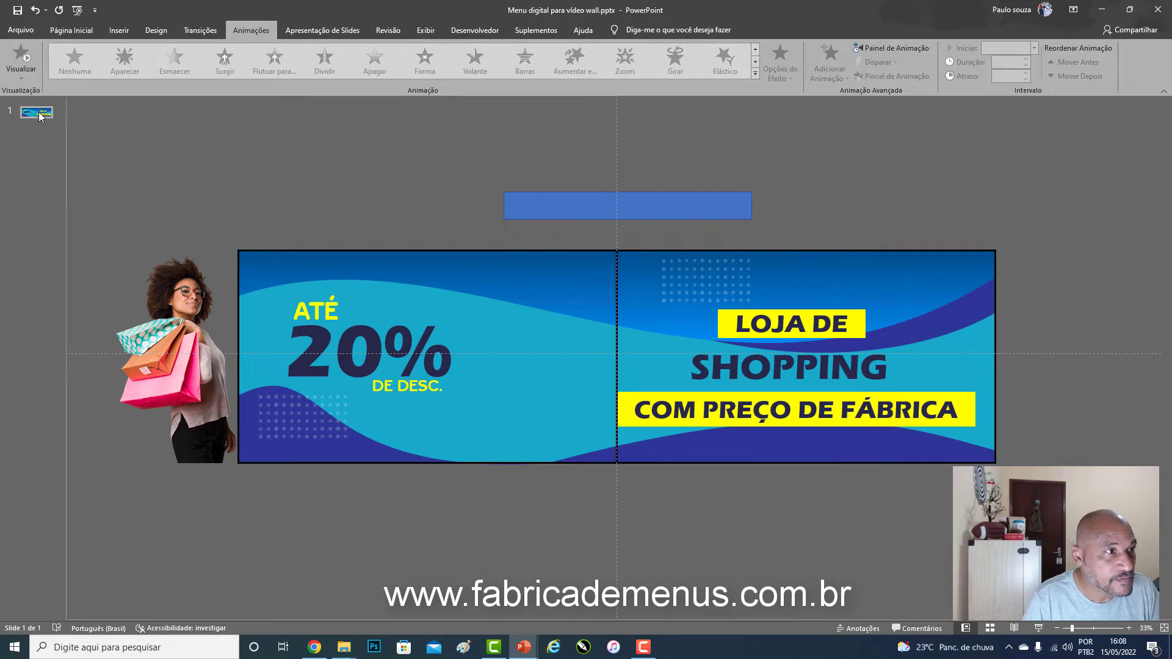
{"action": "right_click", "coordinate": [40, 128]}
{"action": "left_click", "coordinate": [35, 112]}
{"action": "right_click", "coordinate": [35, 112]}
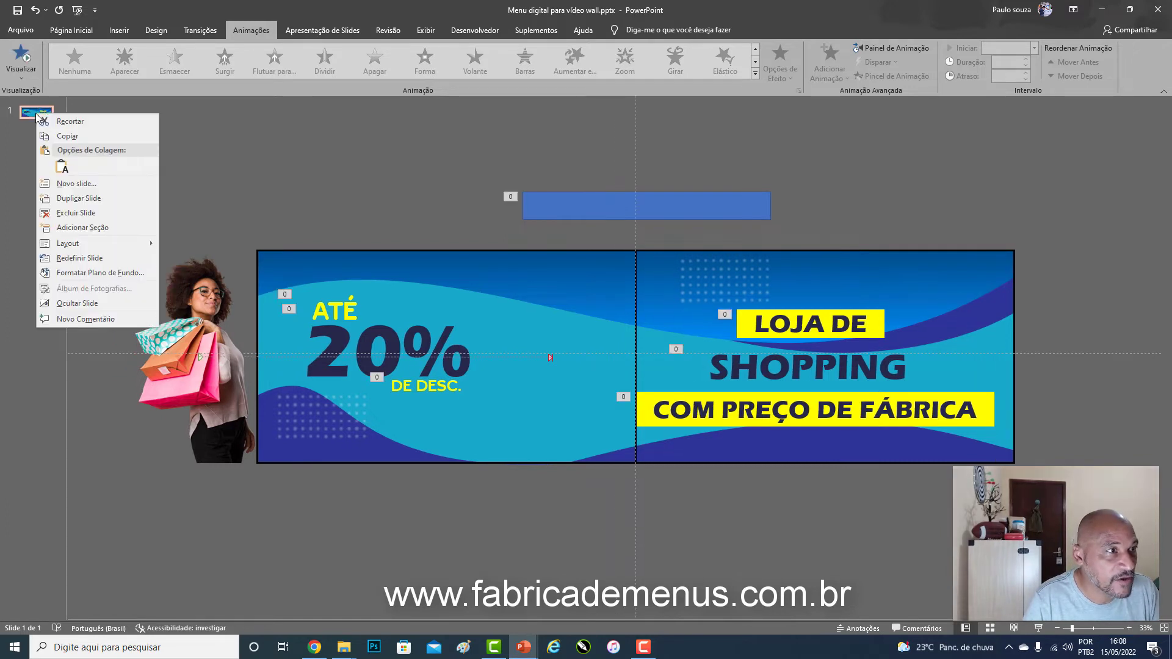
{"action": "left_click", "coordinate": [86, 199]}
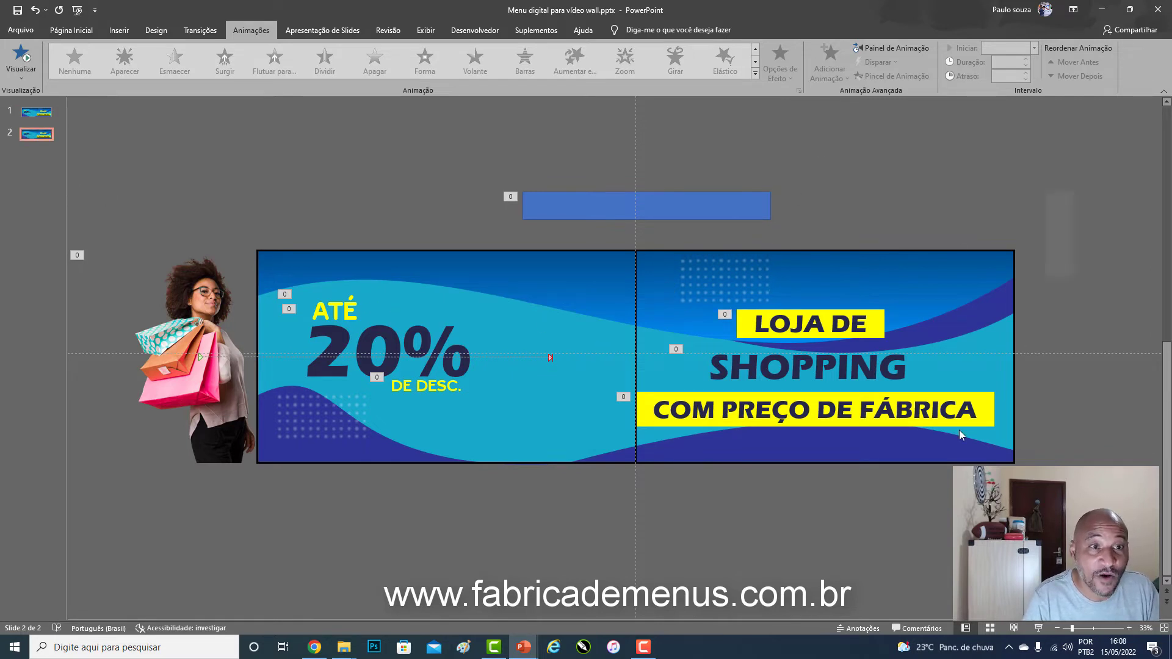
{"action": "left_click", "coordinate": [858, 324]}
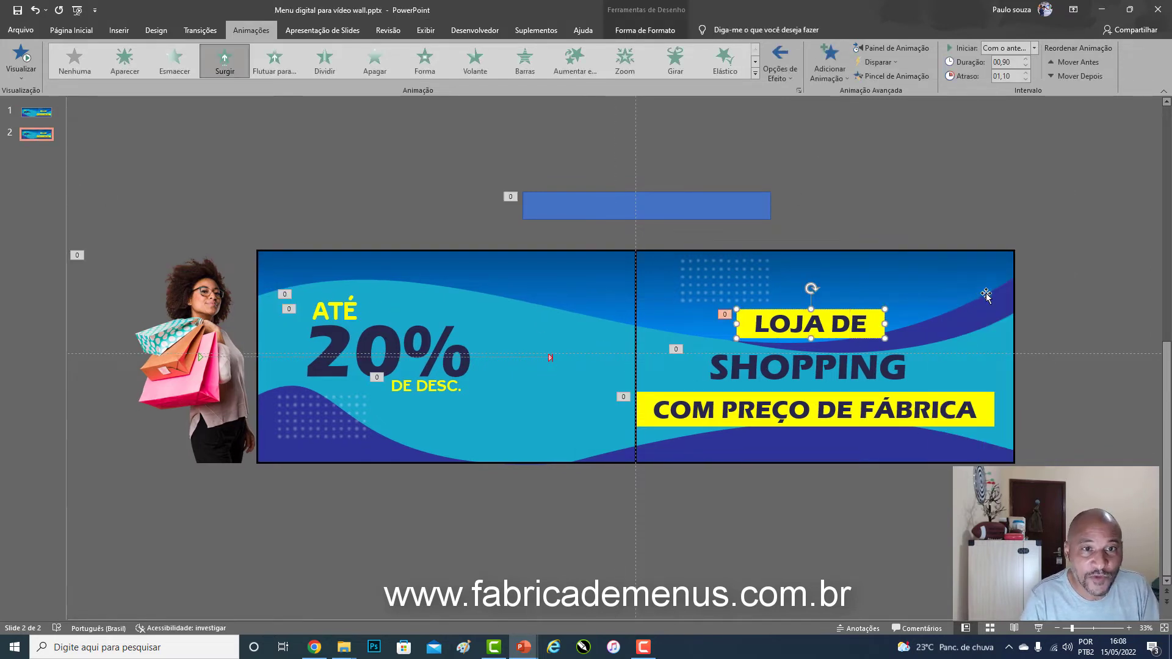
{"action": "left_click_drag", "start_coordinate": [1074, 305], "coordinate": [610, 537]}
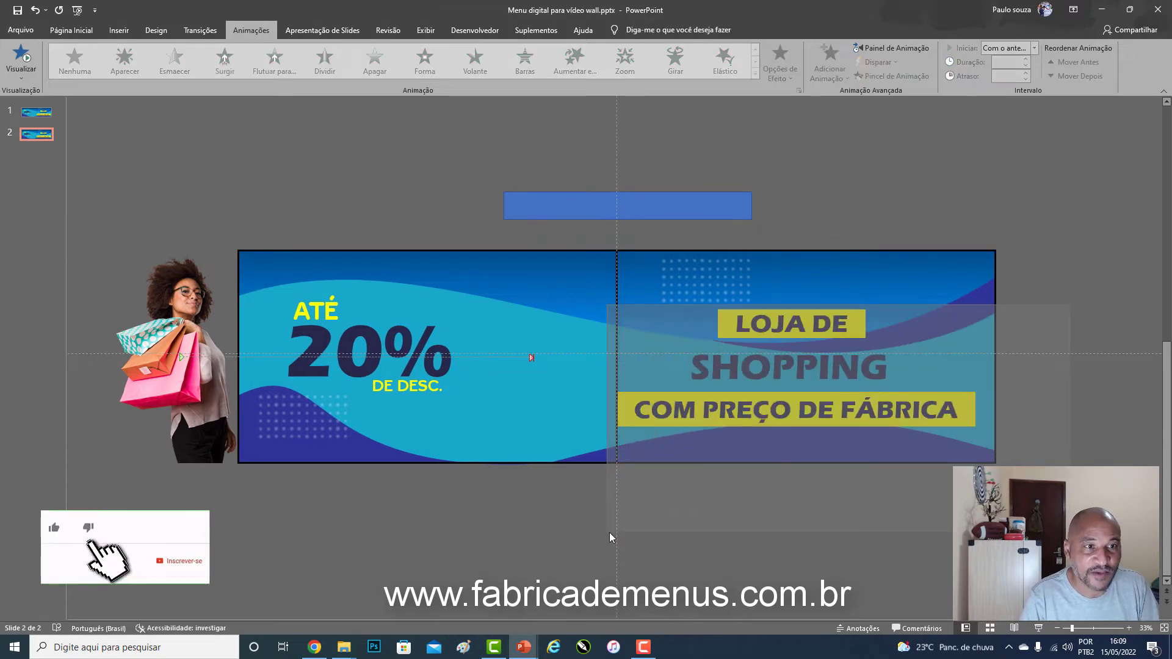
Delete the selected right-panel texts and preview slide 2's animations with Visualizar
{"action": "key", "text": "Delete"}
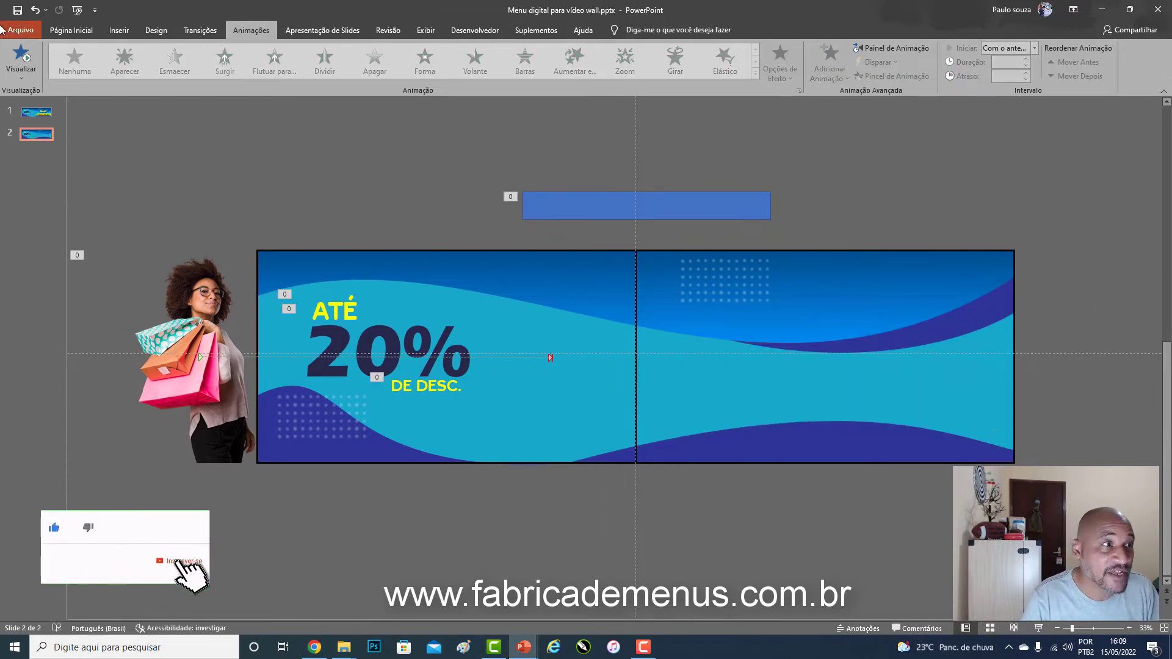
{"action": "left_click", "coordinate": [21, 58]}
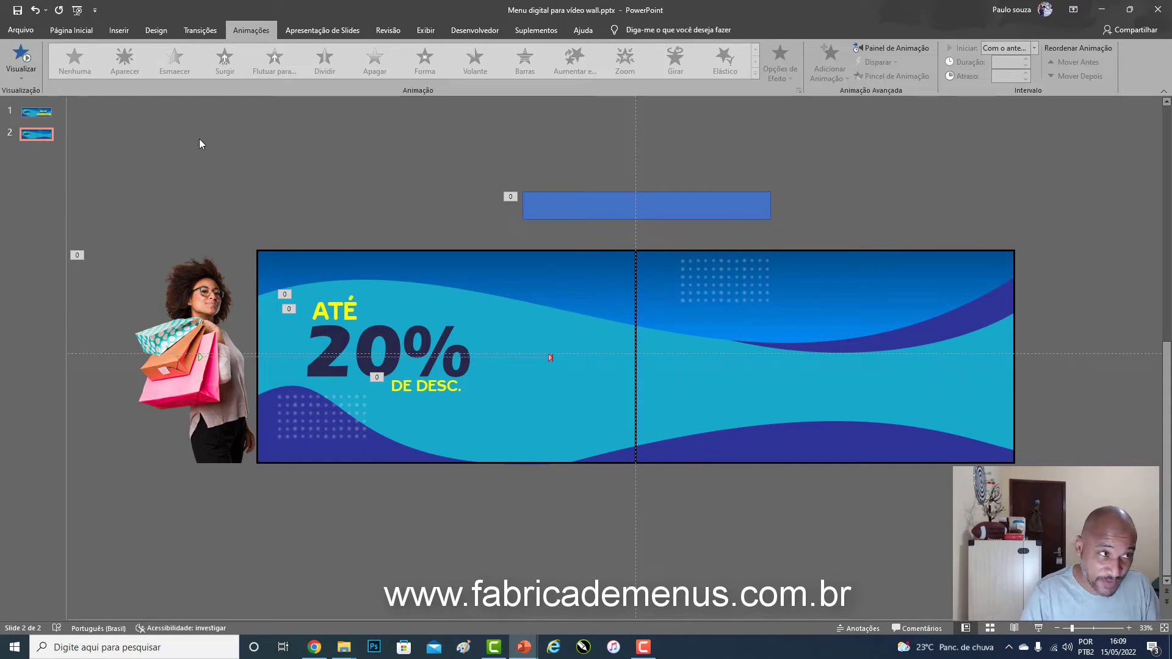
Return to slide 1 and bring up the Desenvolvedor tab
{"action": "left_click", "coordinate": [31, 113]}
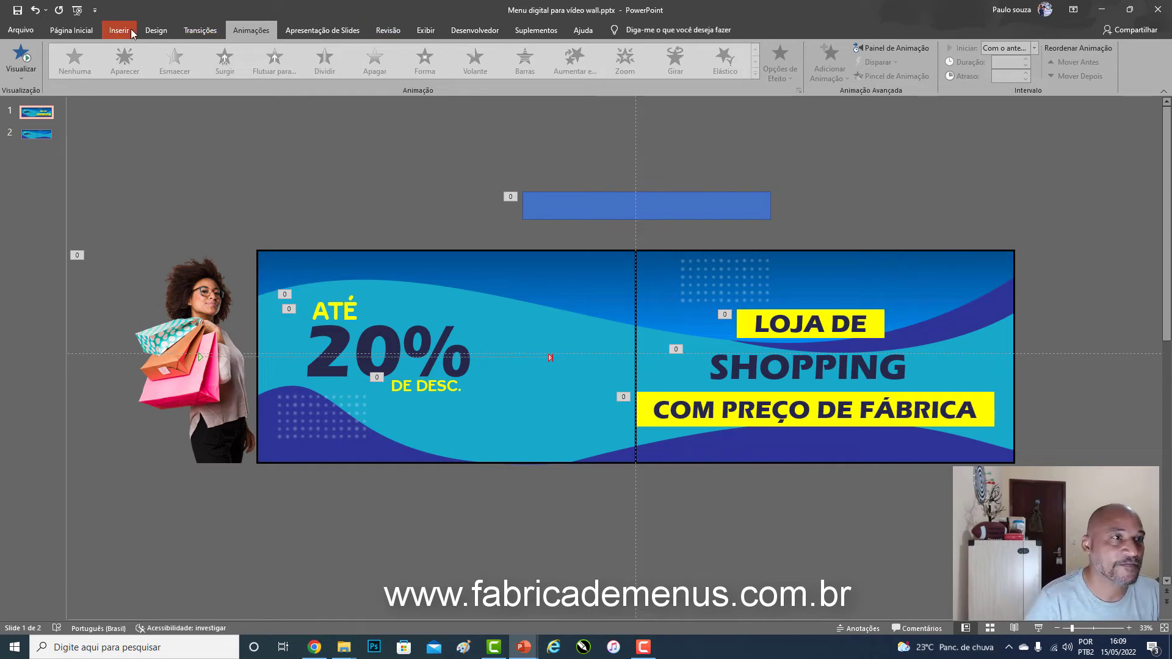
{"action": "left_click", "coordinate": [489, 30]}
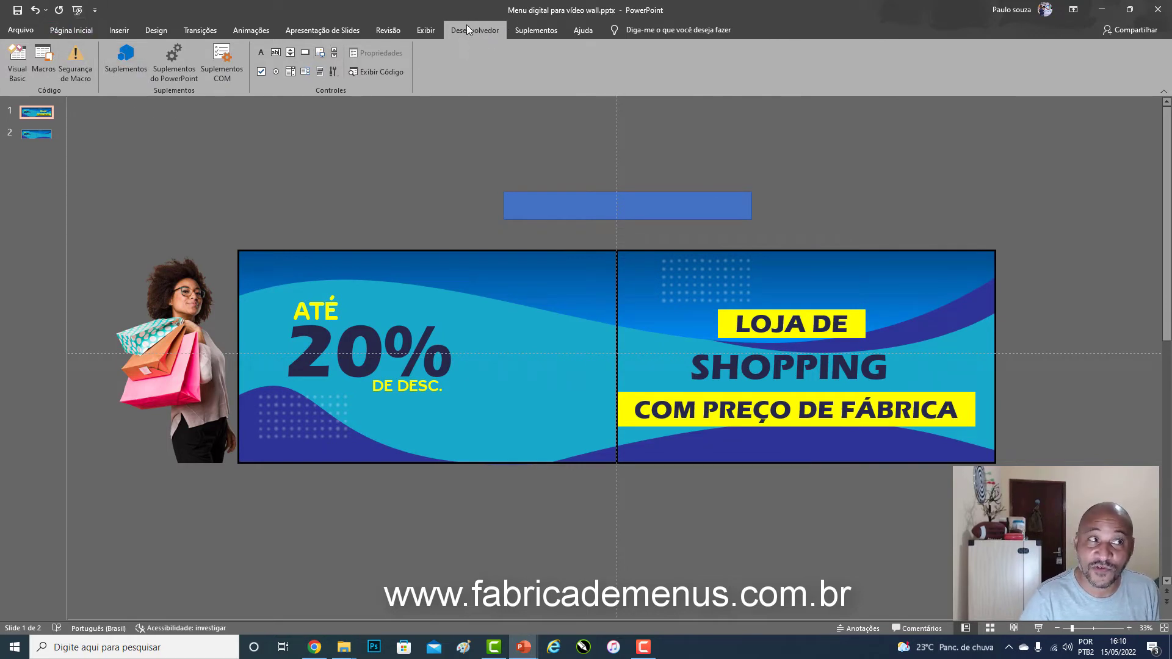
Go to Página Inicial and select the image of the woman with shopping bags on slide 1
{"action": "left_click", "coordinate": [65, 32]}
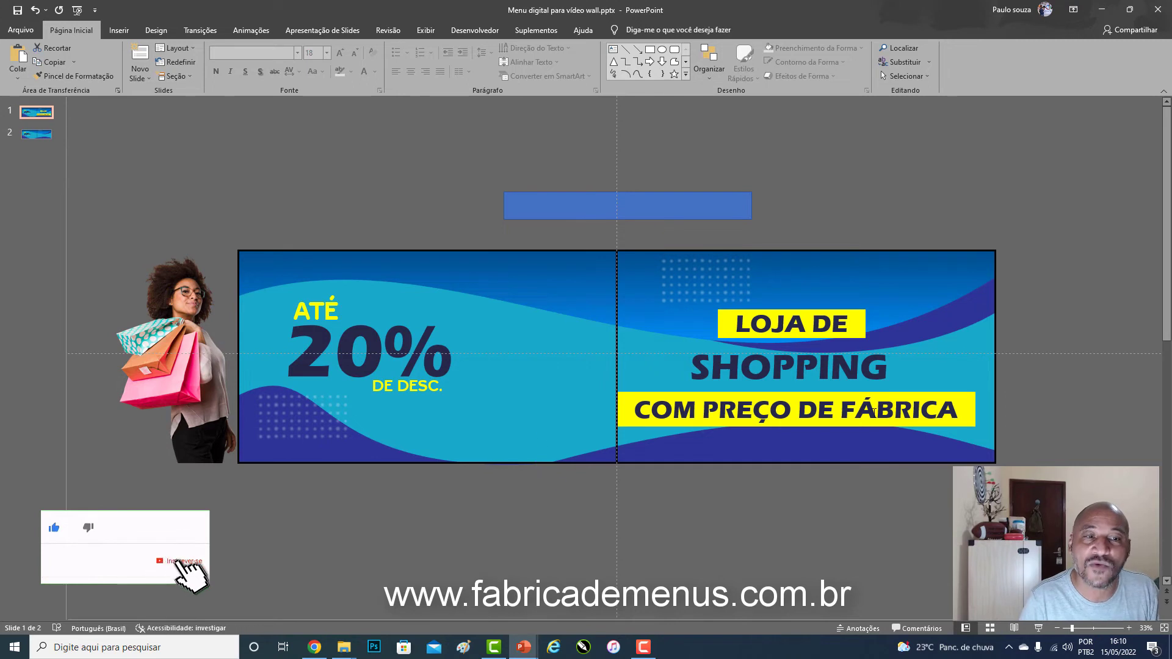
{"action": "left_click", "coordinate": [177, 365]}
{"action": "left_click", "coordinate": [258, 30]}
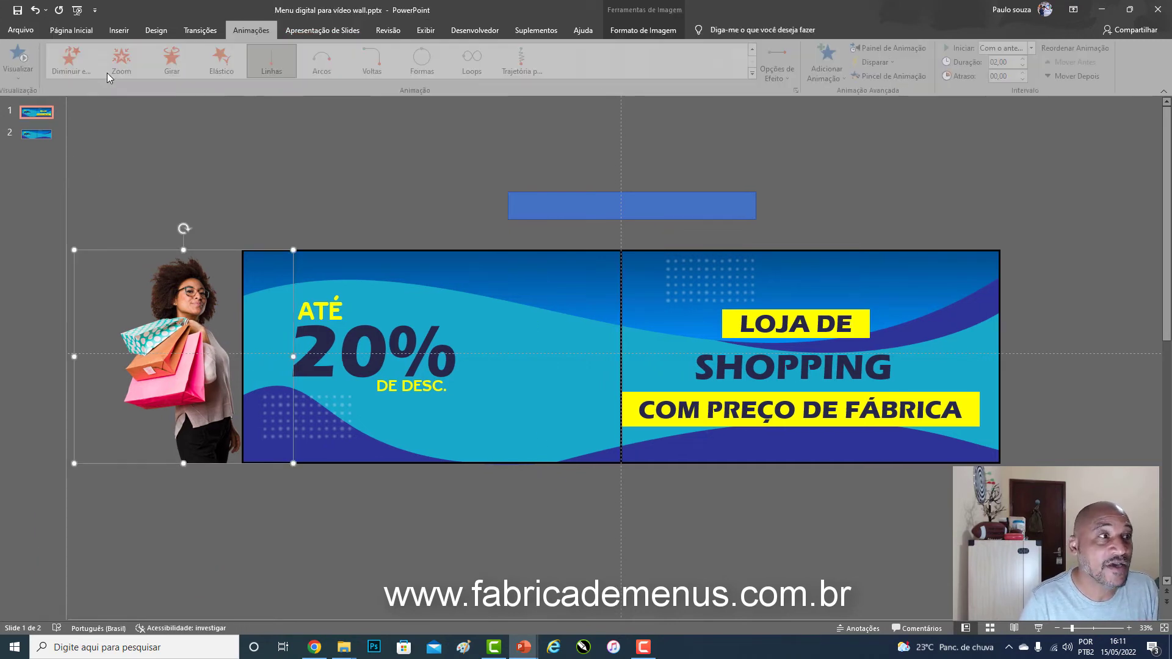
{"action": "left_click", "coordinate": [25, 58]}
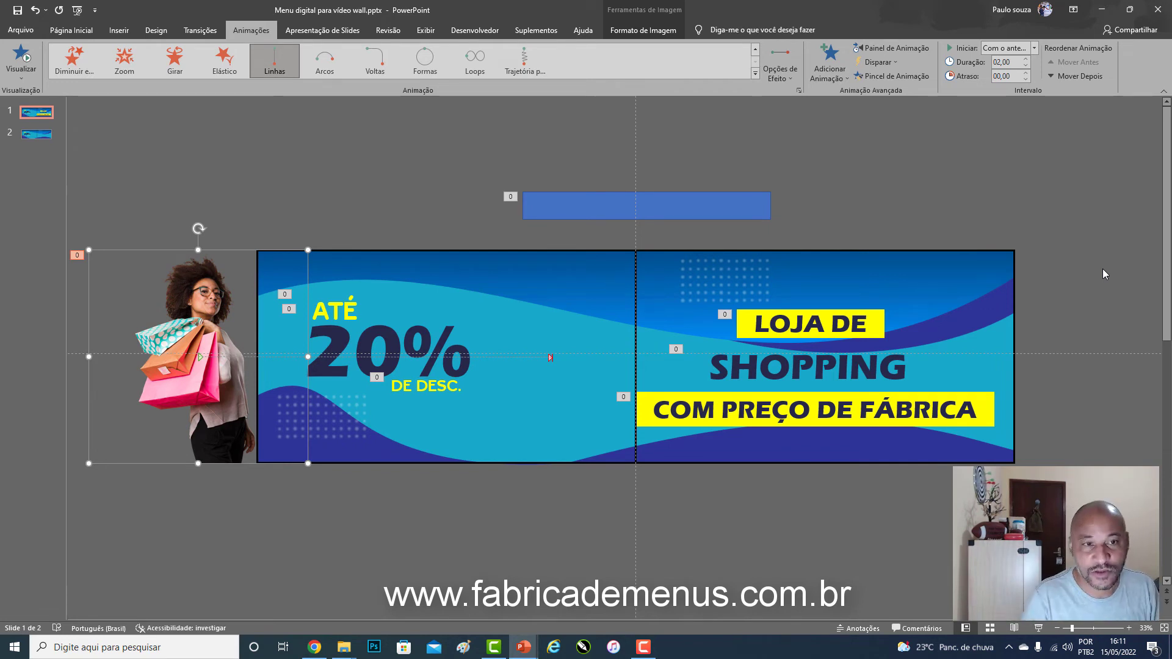
{"action": "left_click", "coordinate": [22, 59]}
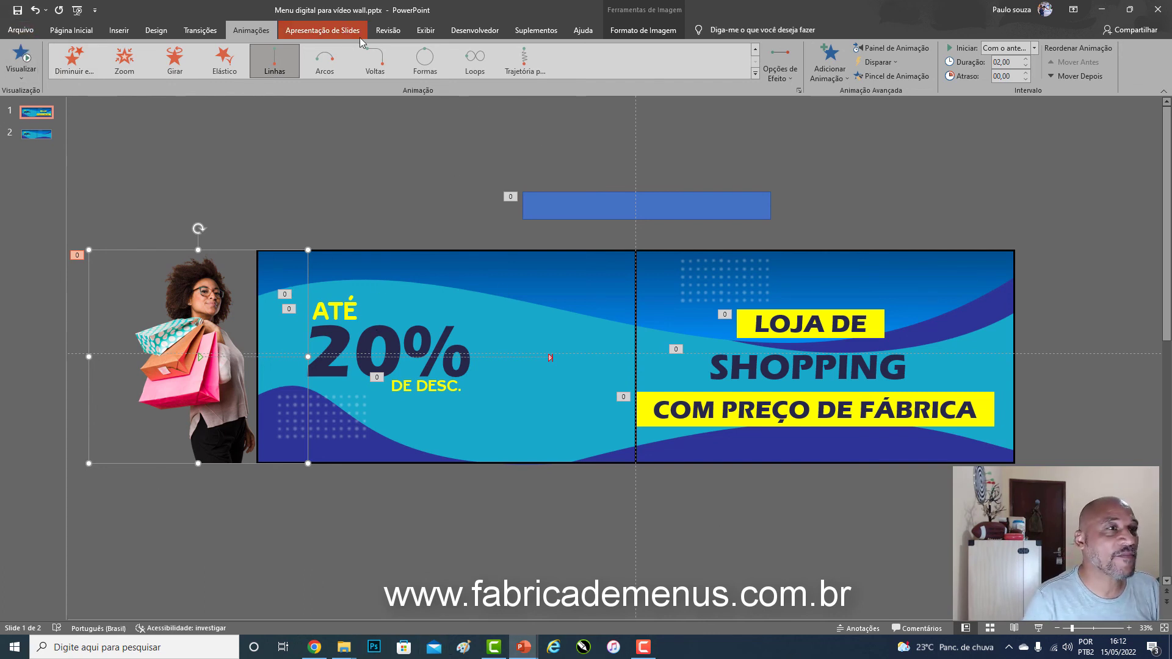
Start the full-screen slideshow with F5 from the Apresentação de Slides tab
{"action": "left_click", "coordinate": [329, 30]}
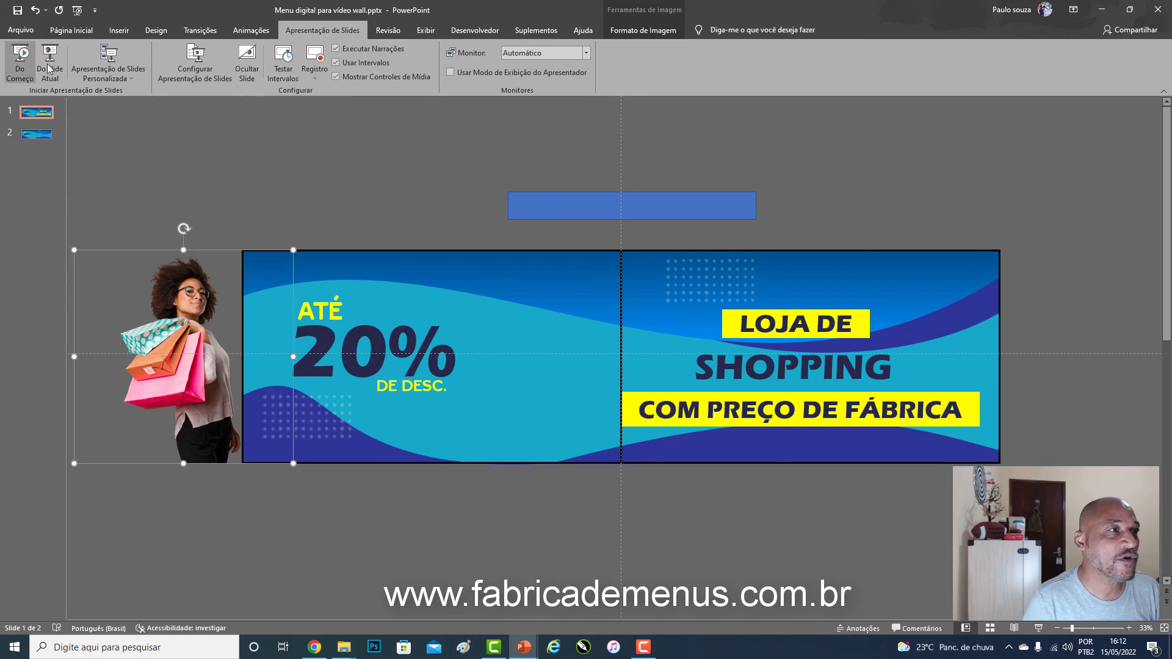
{"action": "key", "text": "F5"}
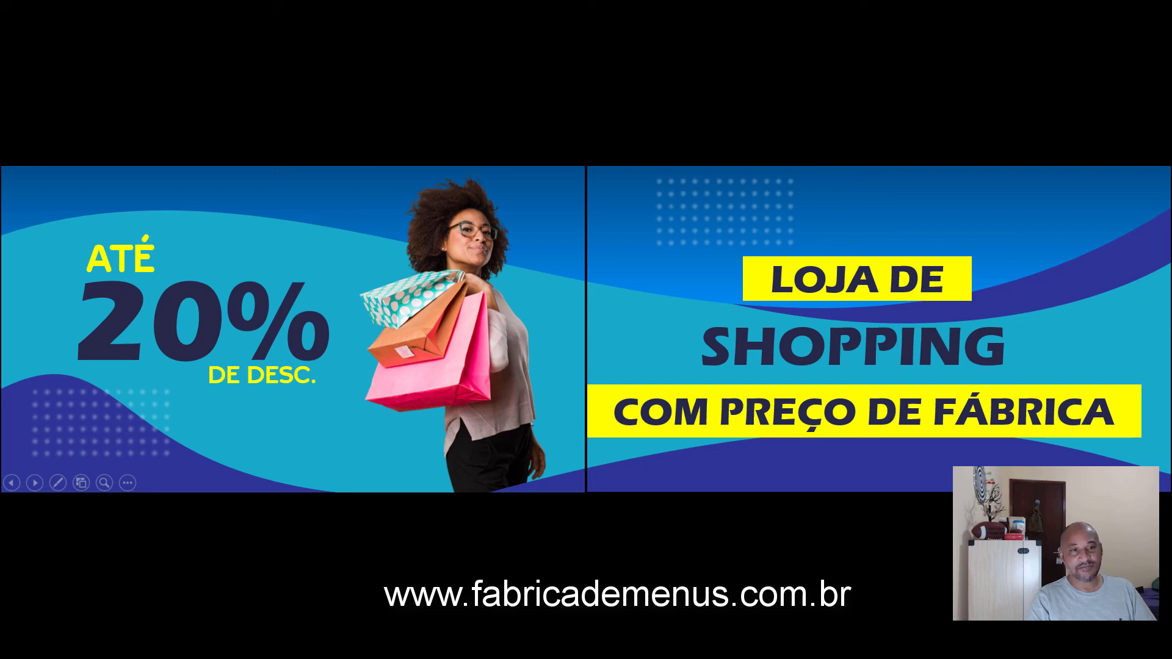
{"action": "key", "text": "Escape"}
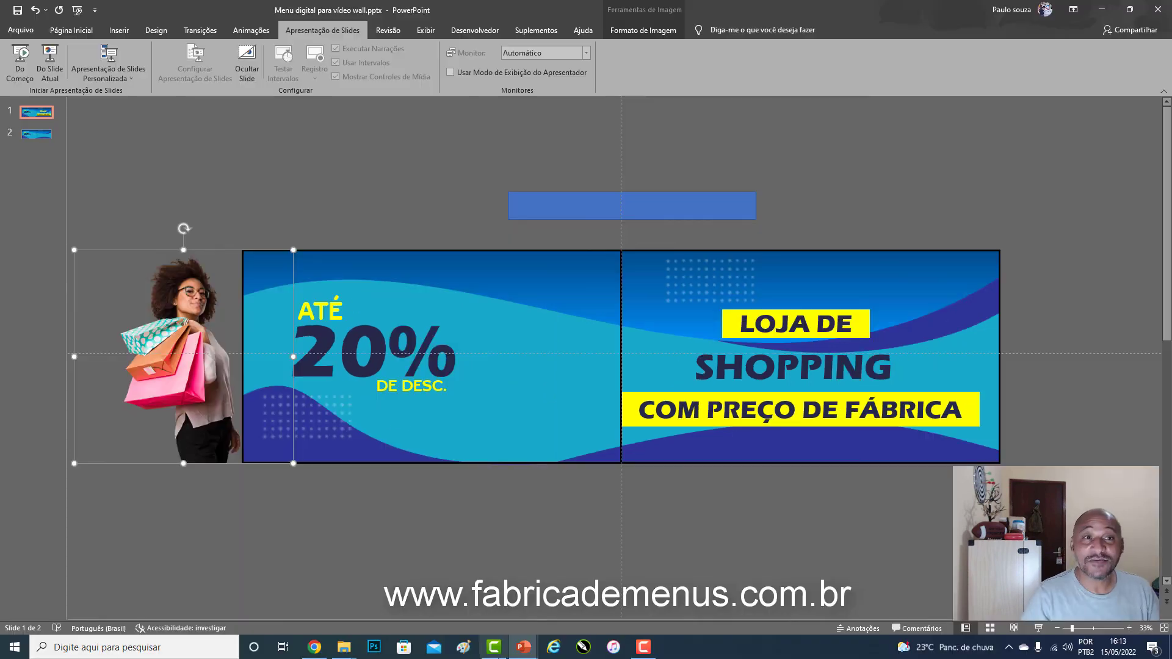